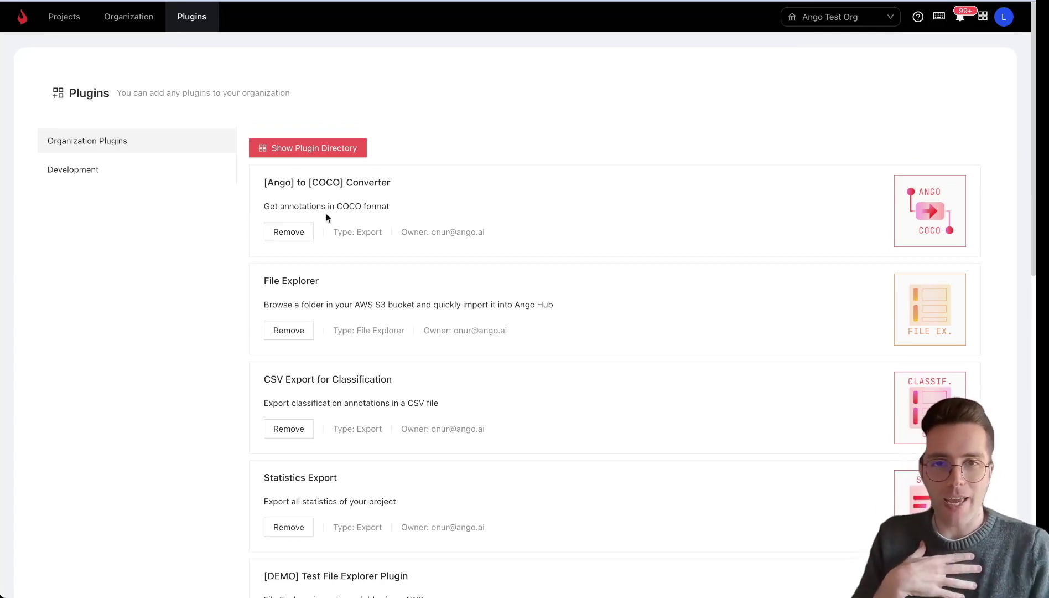
Step: Browse the development and installed plugin lists, opening and dismissing a new plugin form
click(129, 168)
click(919, 151)
click(869, 111)
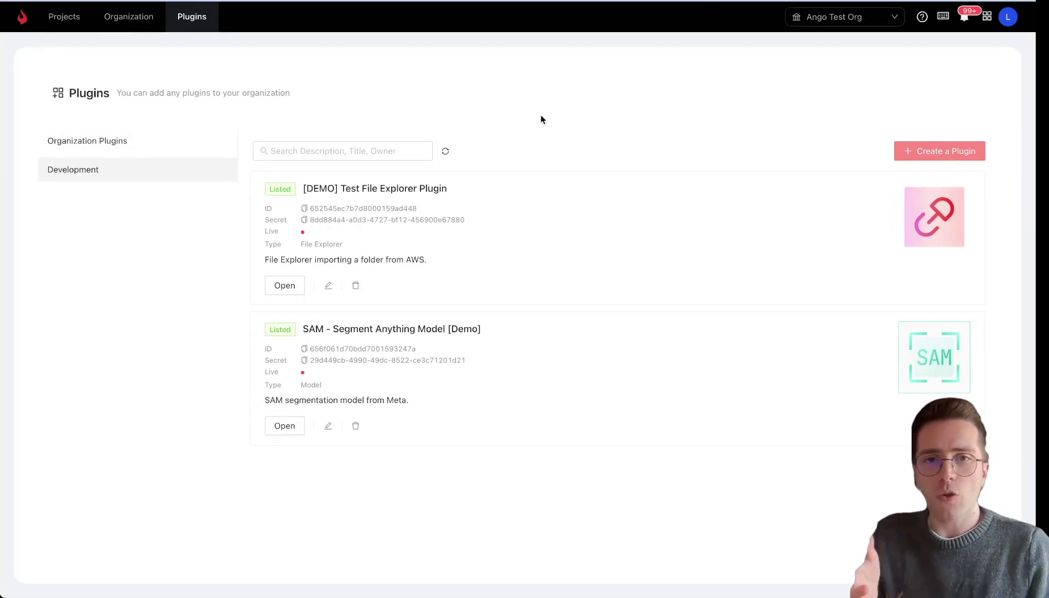
click(157, 152)
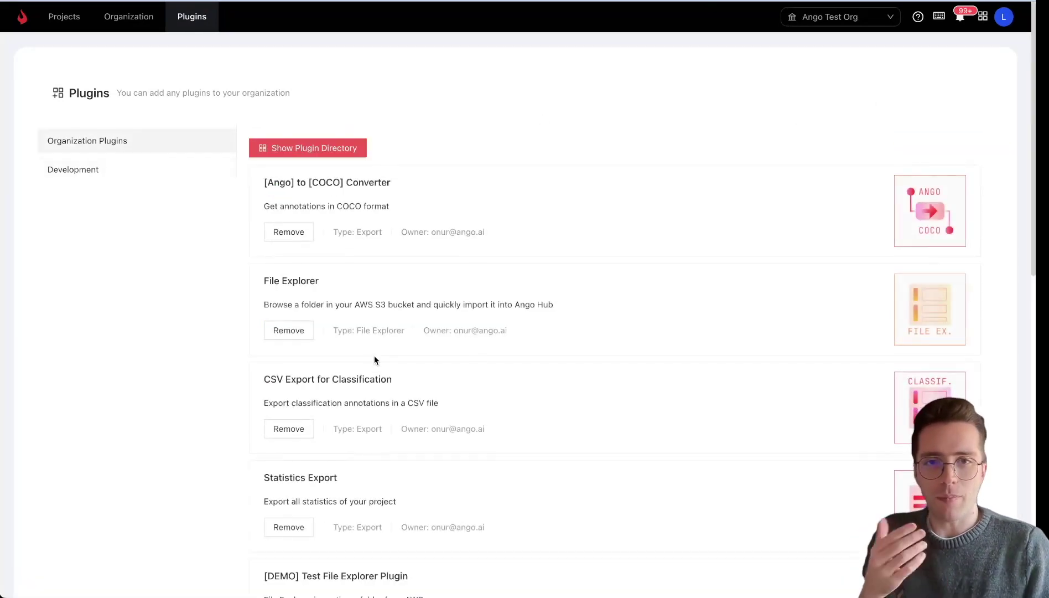
scroll(375, 359, down, 9)
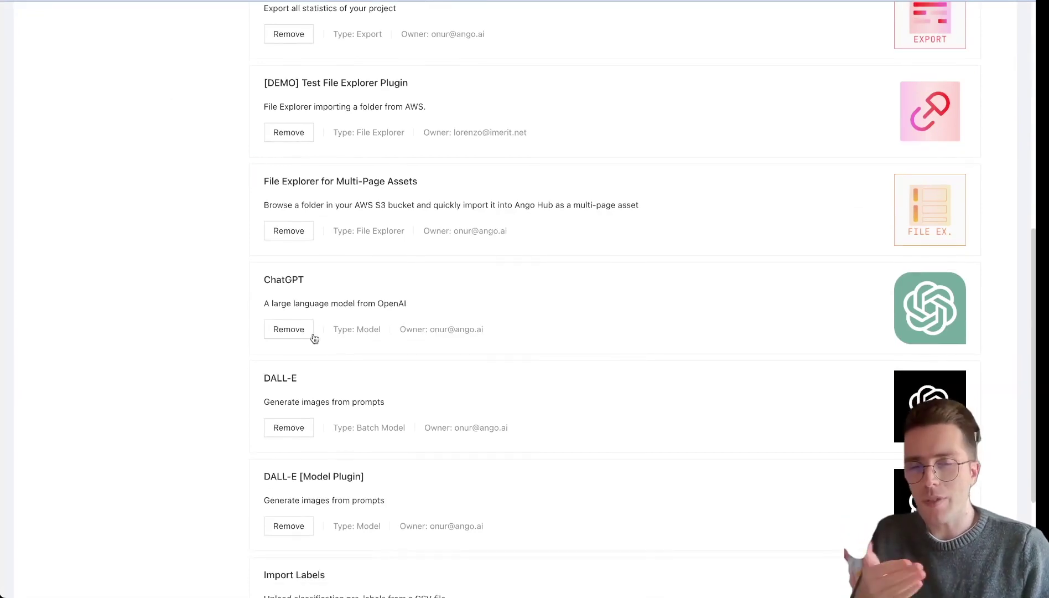
scroll(310, 338, up, 9)
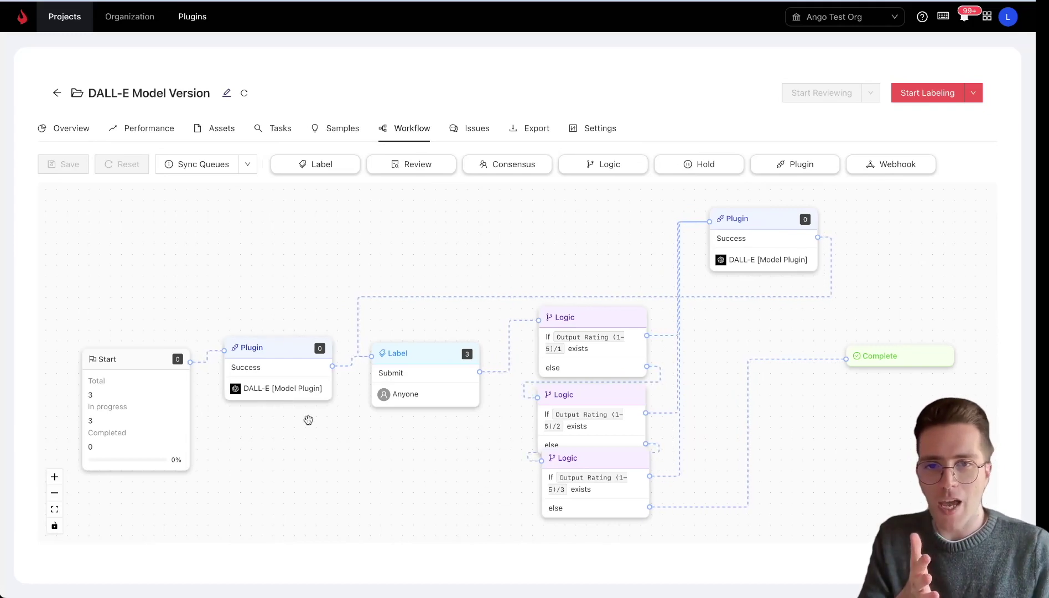
Step: Frame all DALL-E Model Version workflow stages and inspect the DALL-E model plugin stage
scroll(320, 464, up, 2)
drag(434, 475, 365, 504)
drag(813, 478, 776, 466)
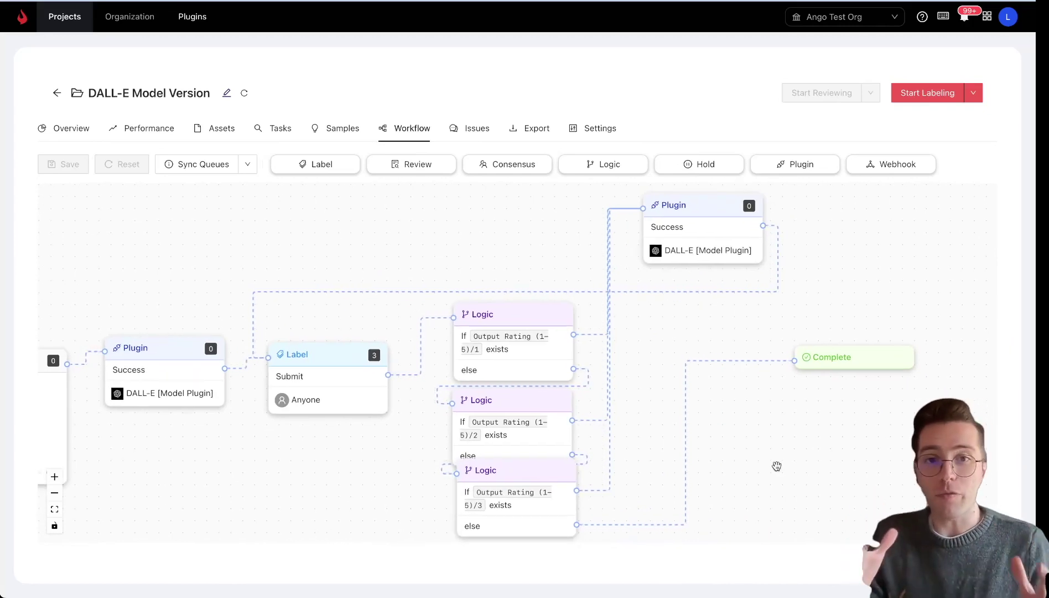
drag(776, 466, 867, 457)
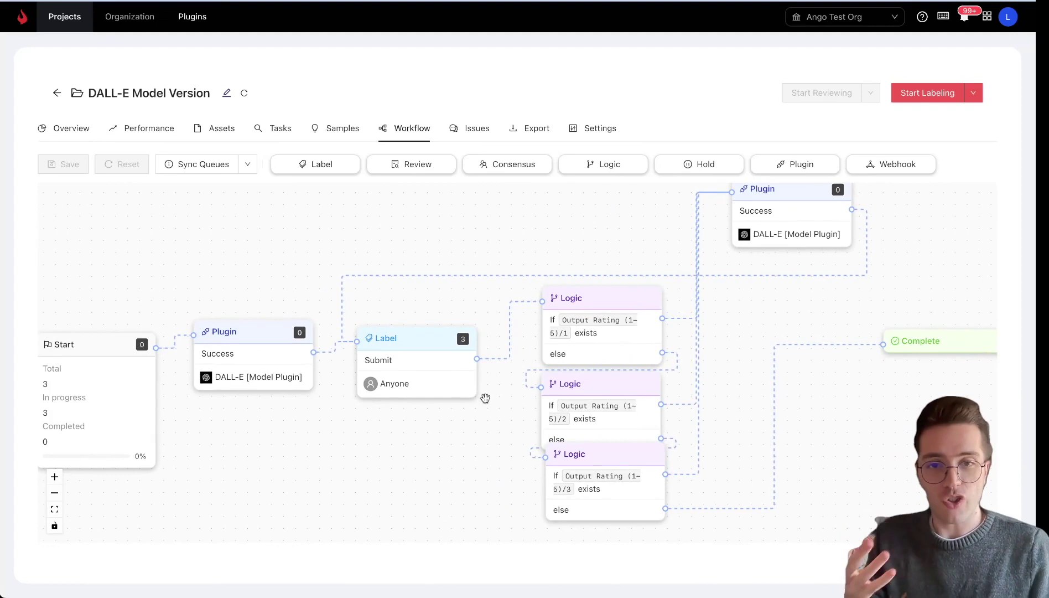
scroll(477, 423, down, 1)
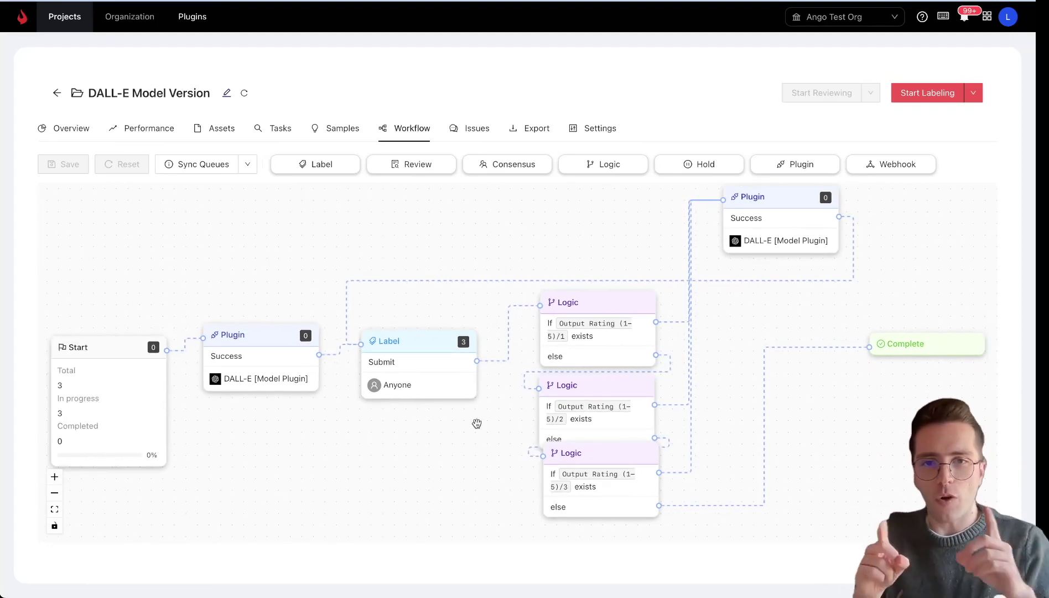
scroll(247, 354, up, 1)
click(253, 340)
Step: Close the DALL-E plugin stage settings panel
click(282, 423)
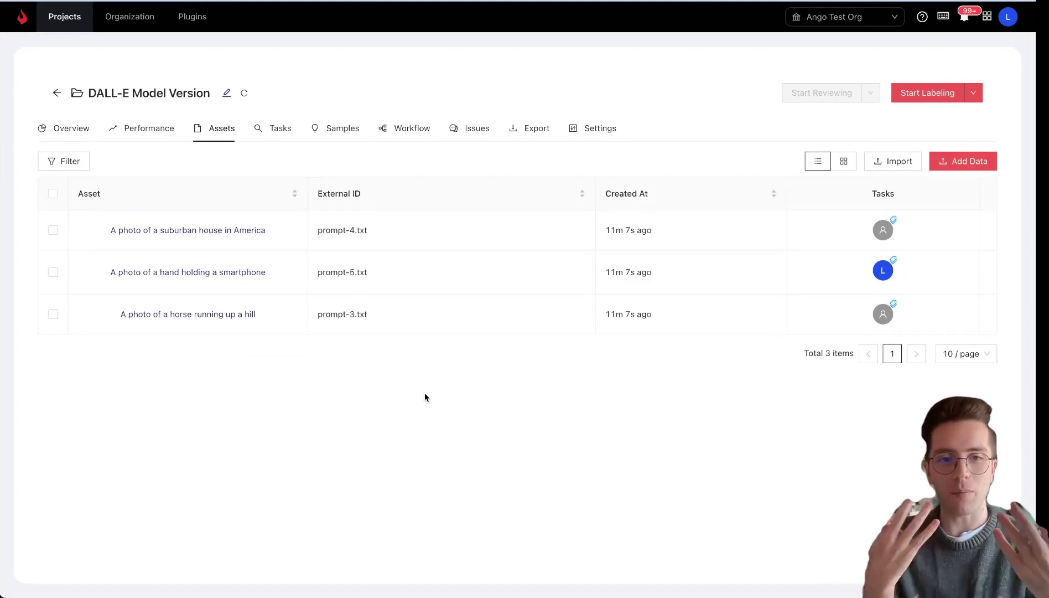
Step: Start labeling, review the smartphone prompt, and submit an Output Rating of 2
click(911, 99)
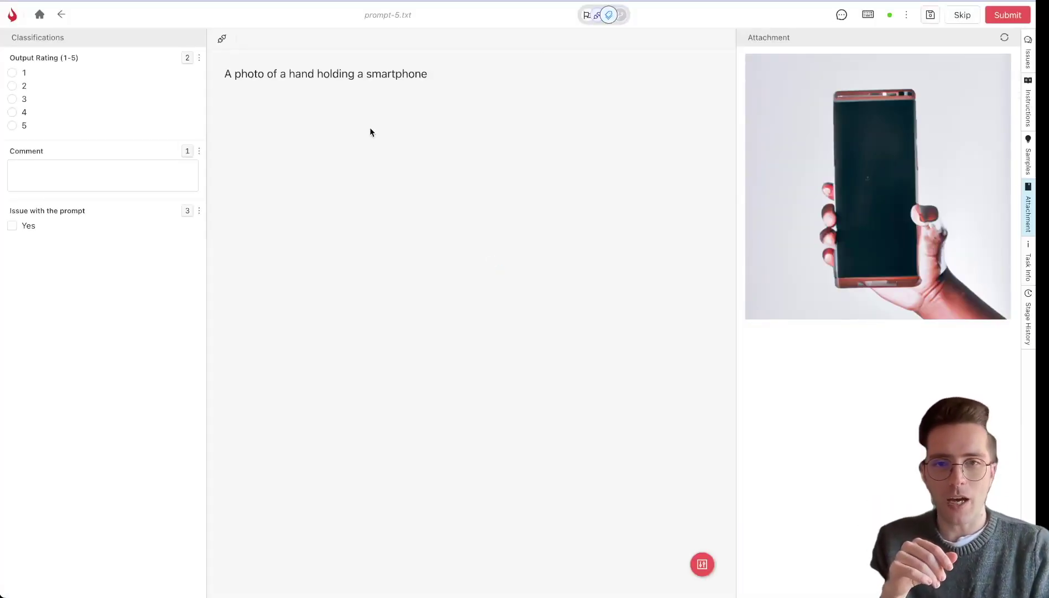
drag(223, 75, 437, 93)
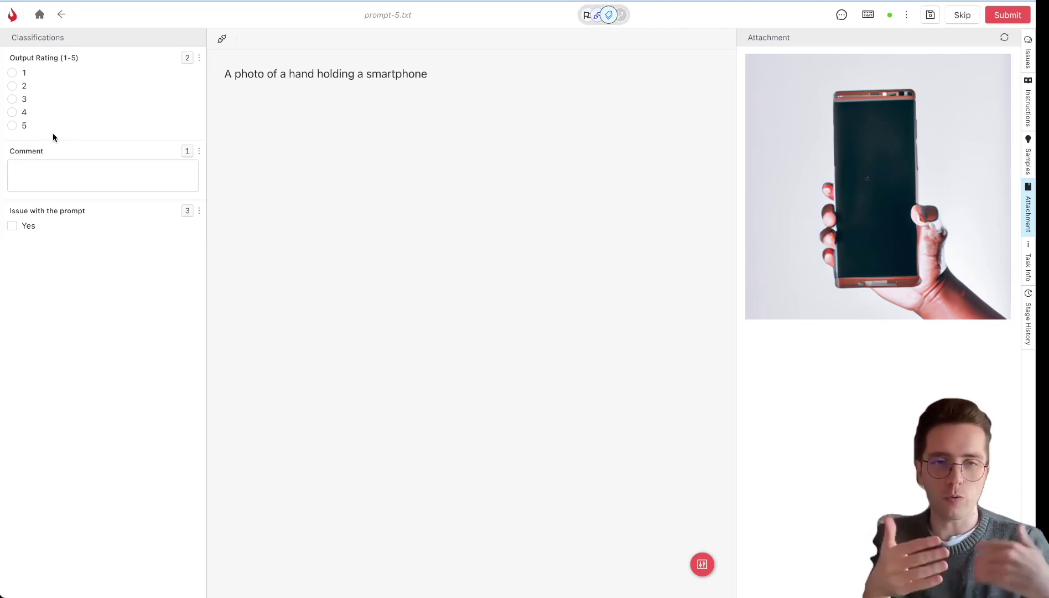
click(30, 176)
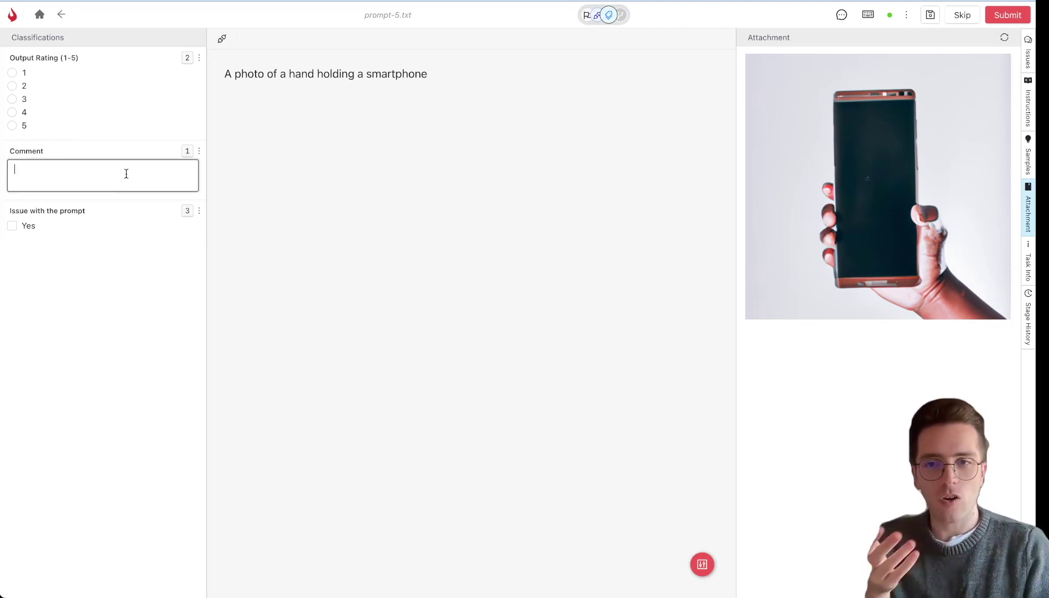
click(95, 307)
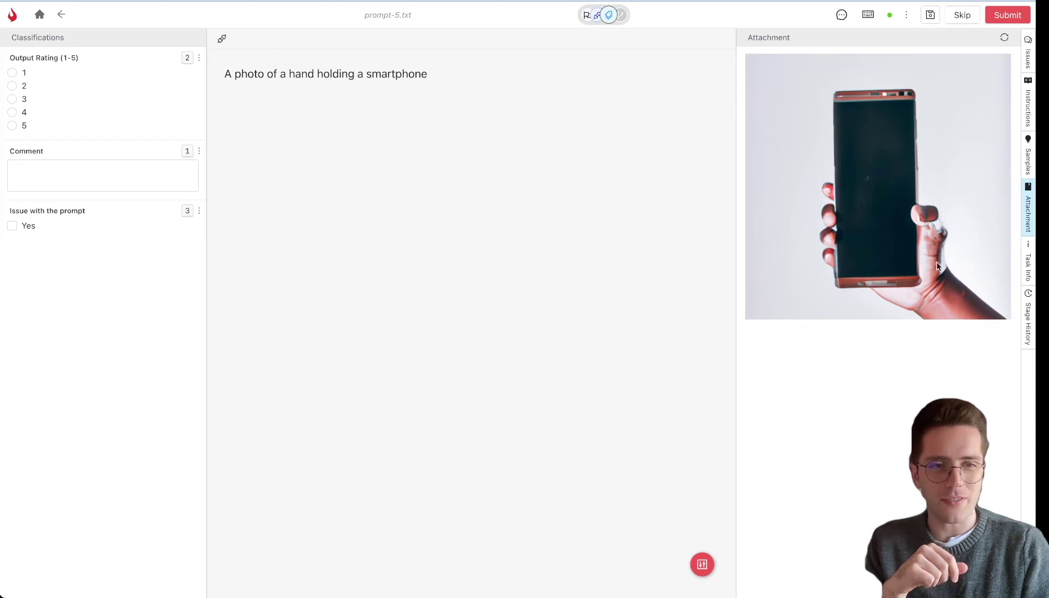
click(13, 87)
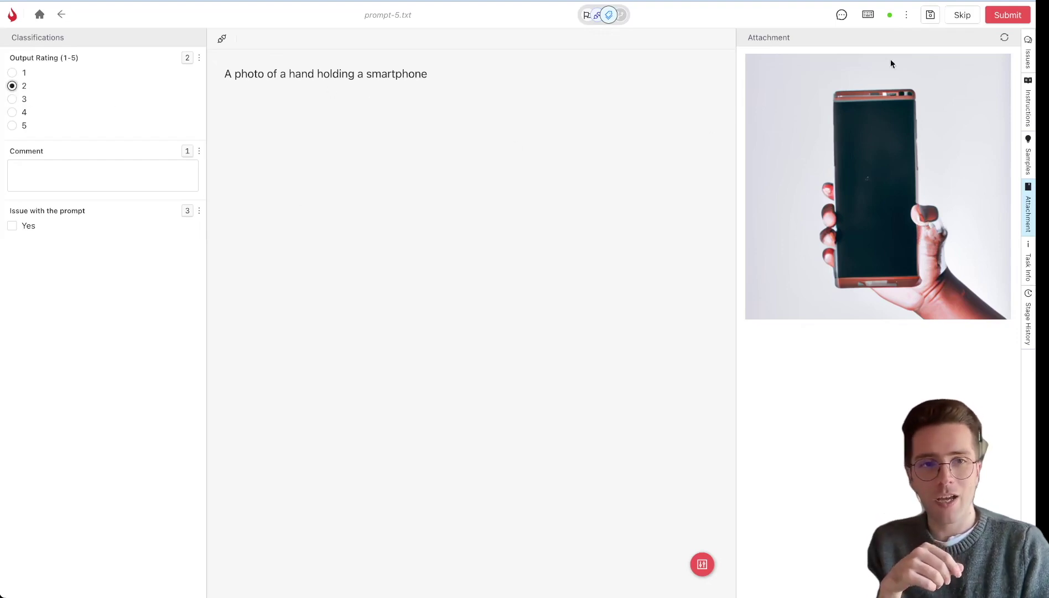
click(1008, 15)
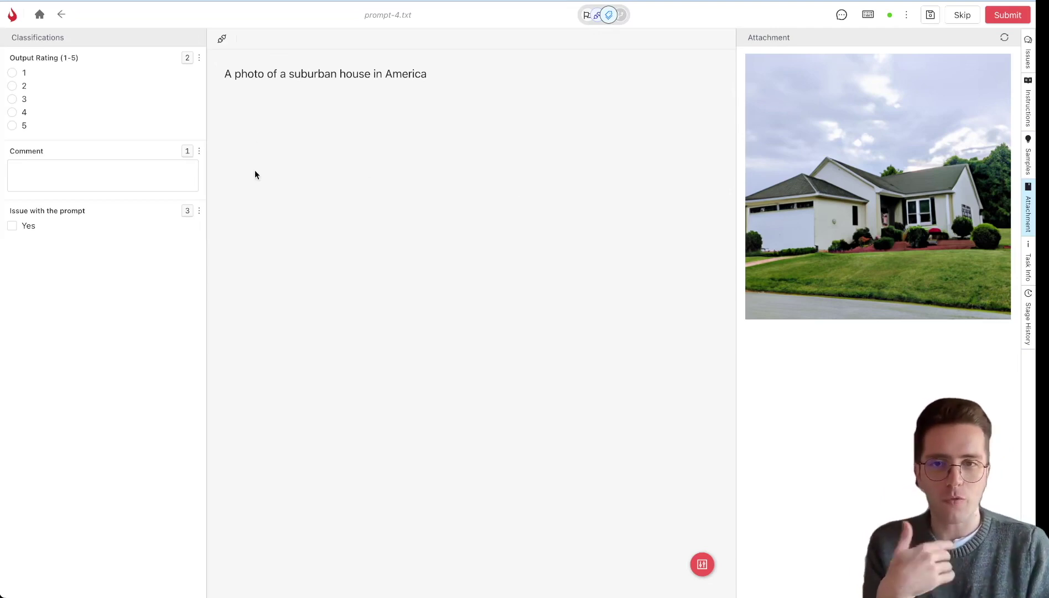
Step: Submit an Output Rating of 5 for the suburban house image
click(11, 126)
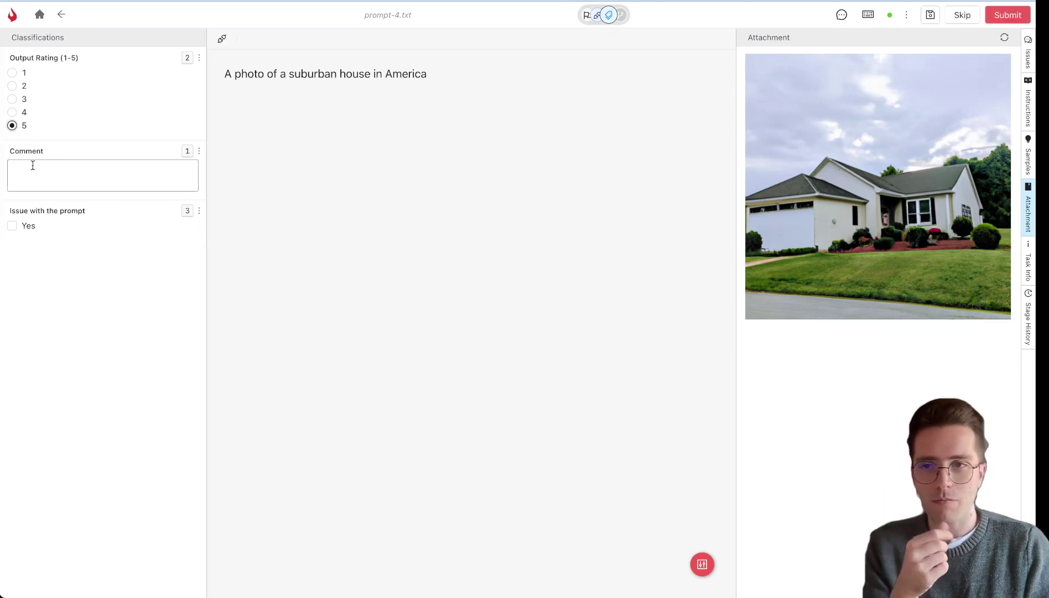
click(1008, 15)
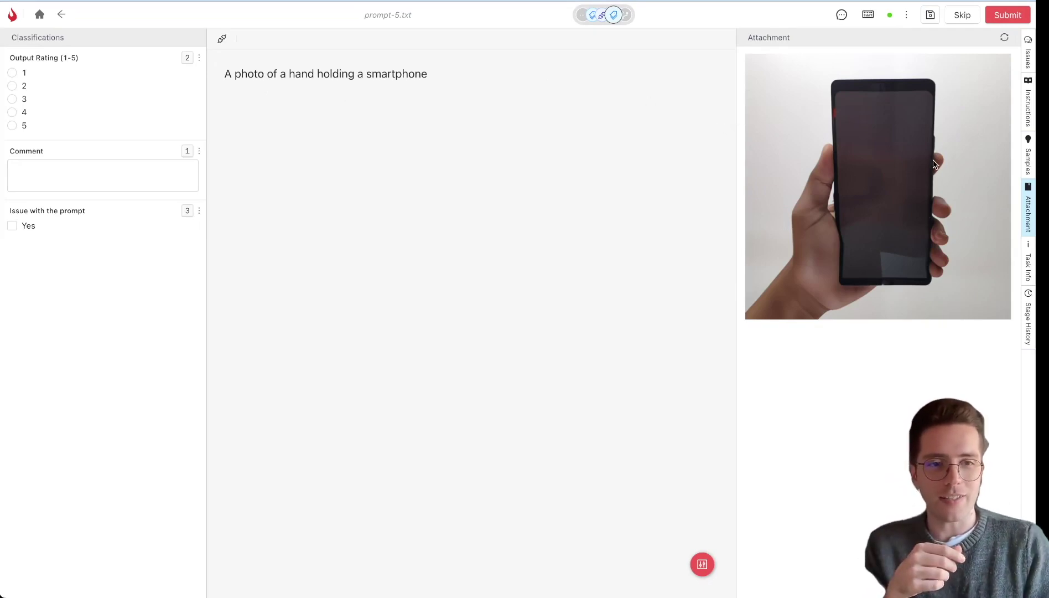
Step: Submit rating 1 for the second smartphone image, then rating 5 for the horse image
click(12, 73)
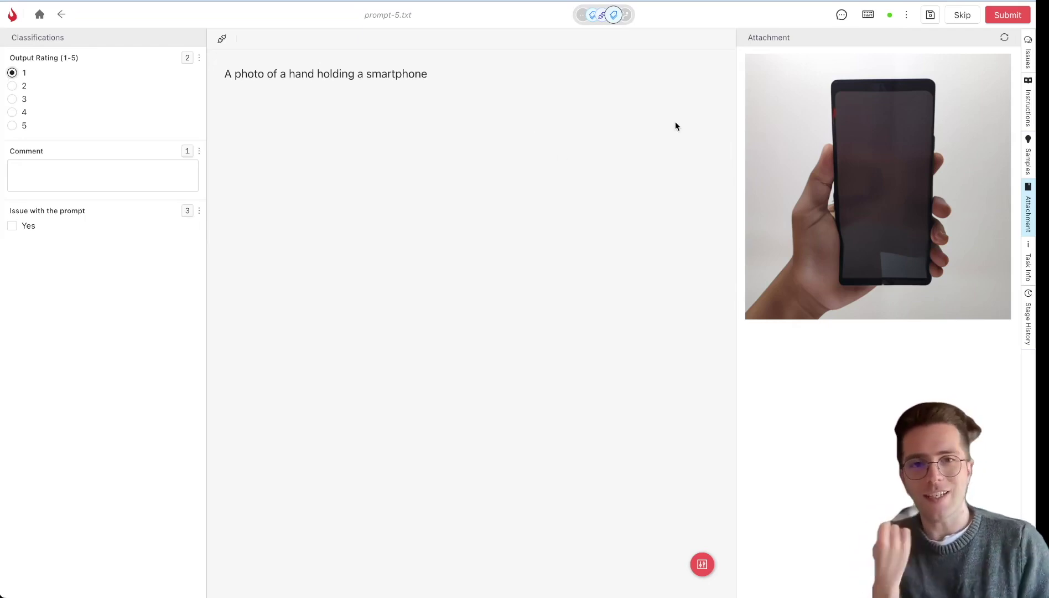
click(1002, 23)
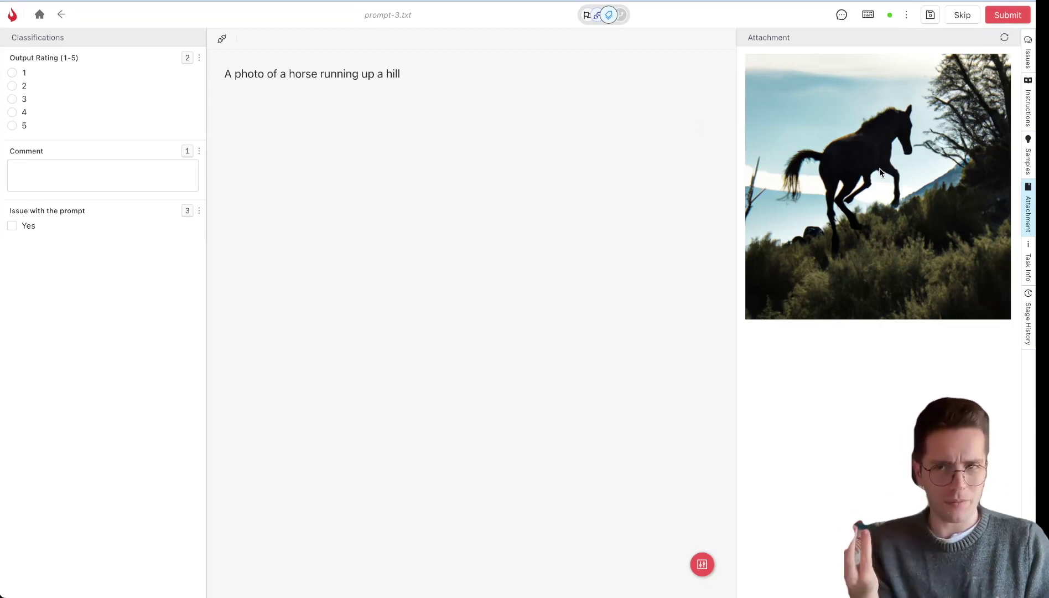
click(12, 125)
click(1008, 16)
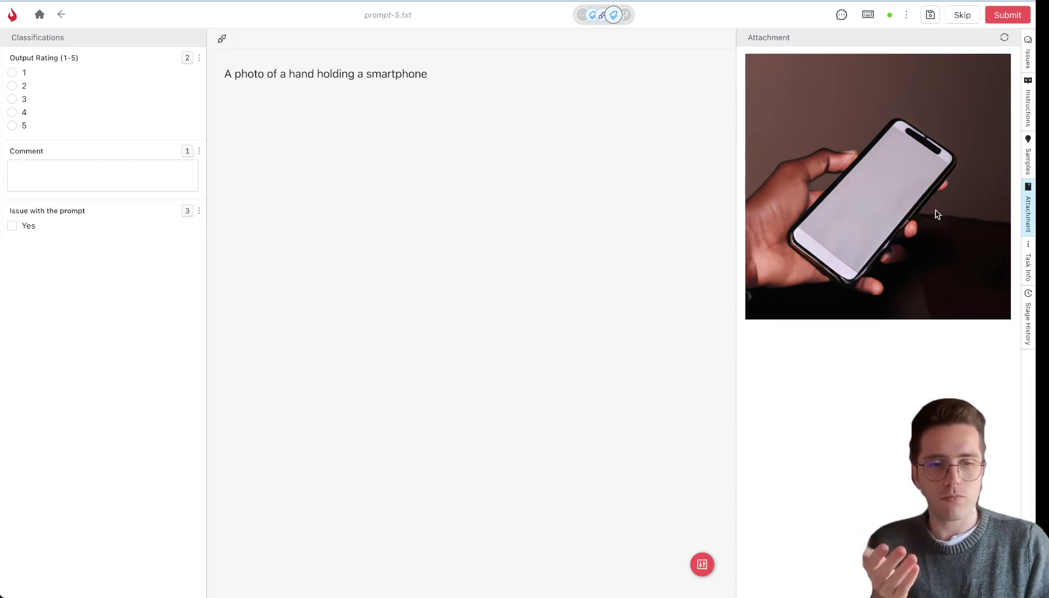
Step: Submit an Output Rating of 5 for the final prompt-5.txt smartphone task
click(12, 125)
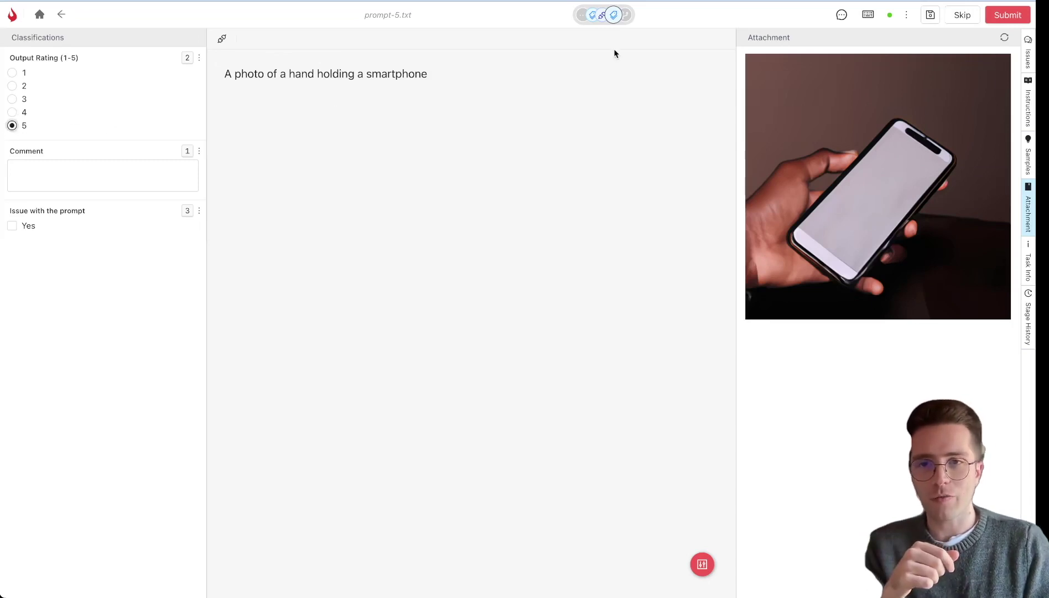
click(1004, 15)
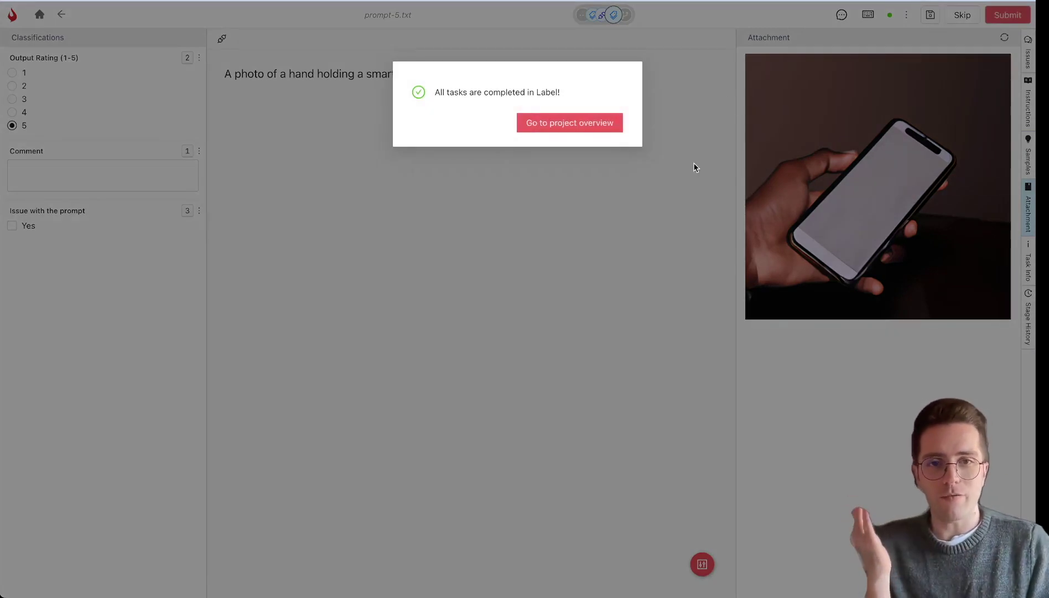
Step: Go to the project overview from the all-tasks-completed dialog
click(618, 124)
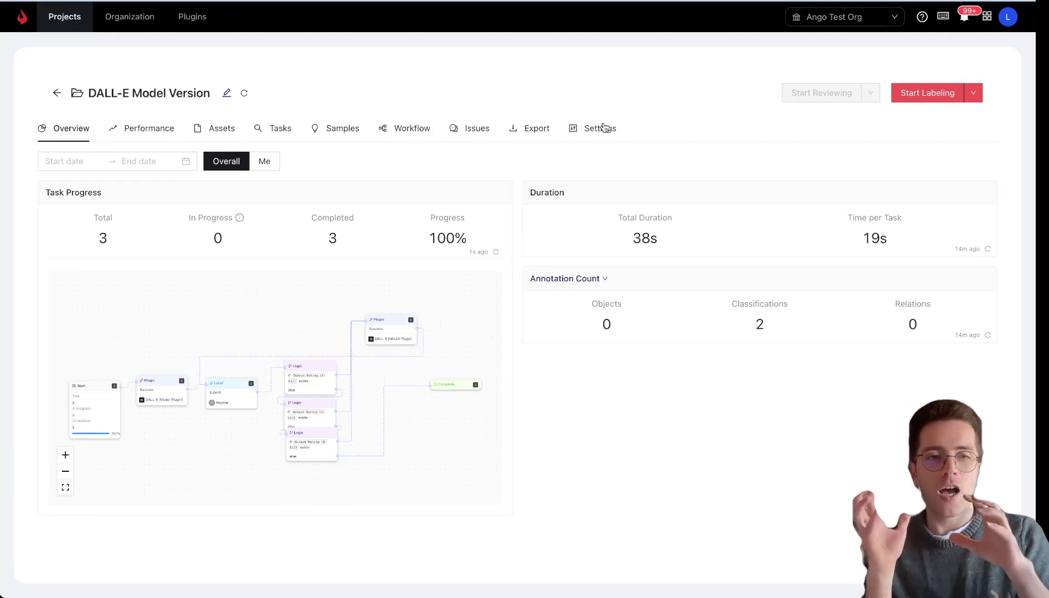
Step: Export the Complete-stage tasks in JSON format from the Export tab
click(544, 133)
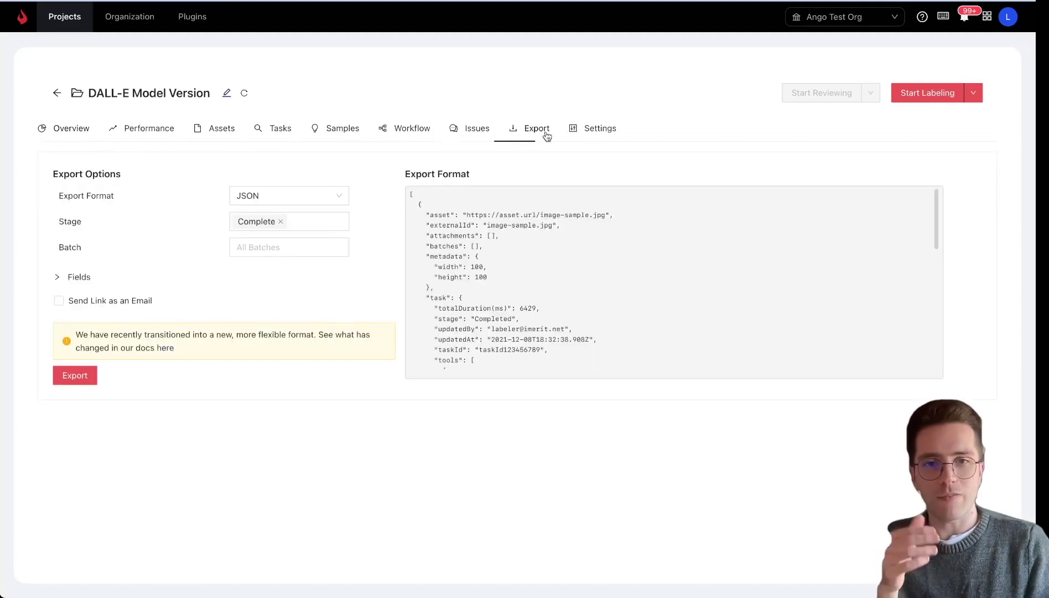
click(88, 376)
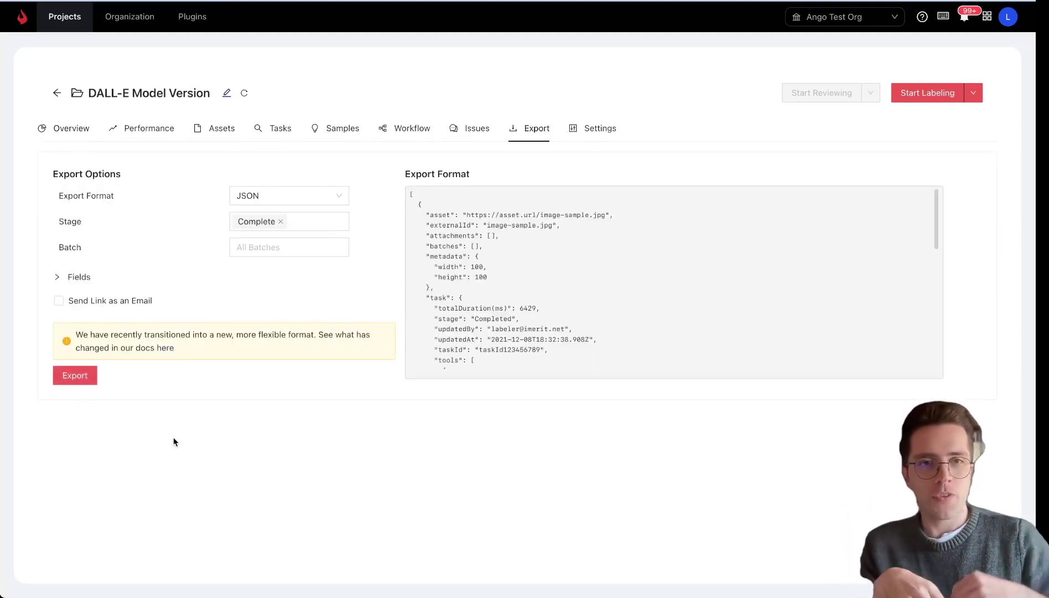